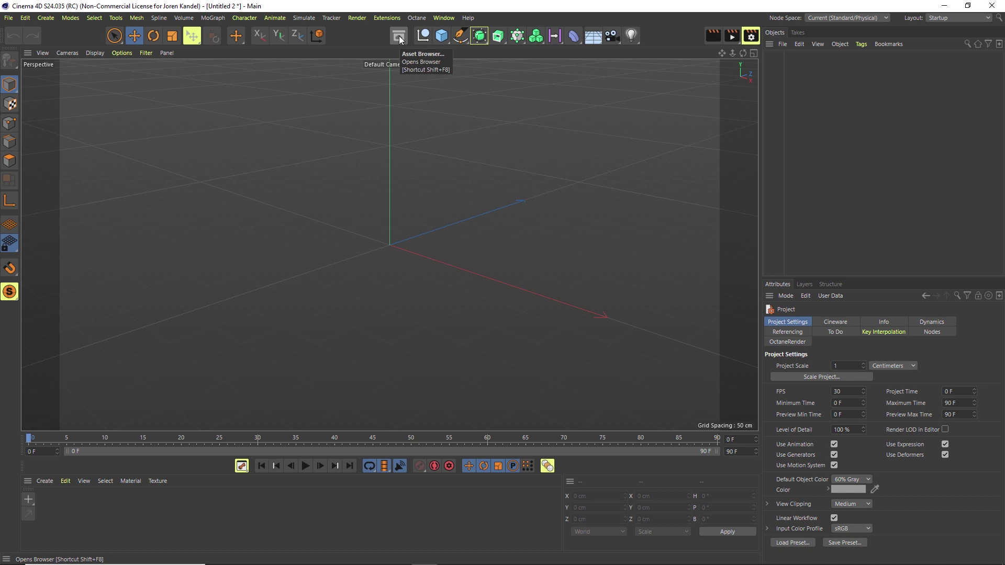
Open the Asset Browser and look through the C4D Objects category and its Animate subcategory
click(401, 38)
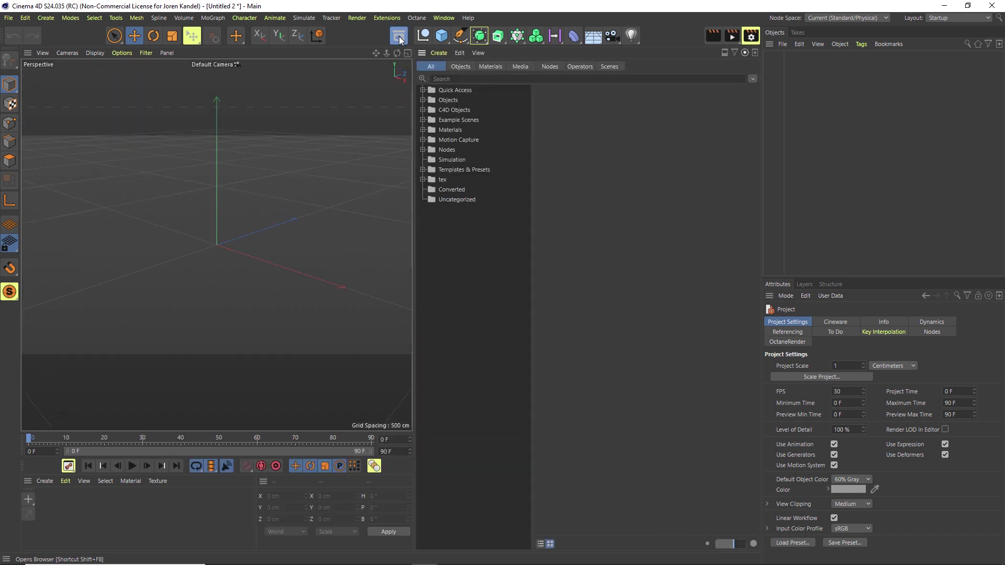
click(453, 110)
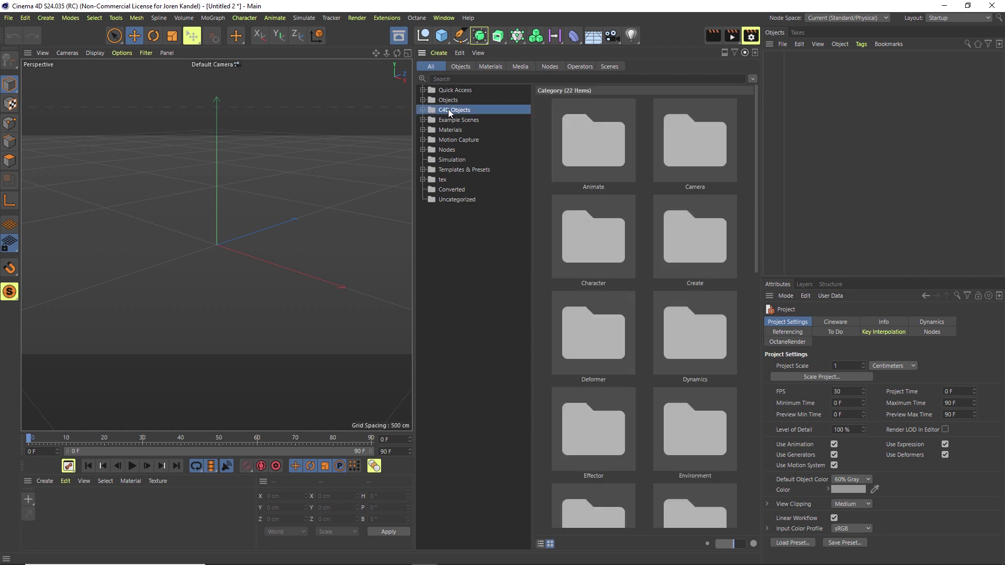
click(424, 110)
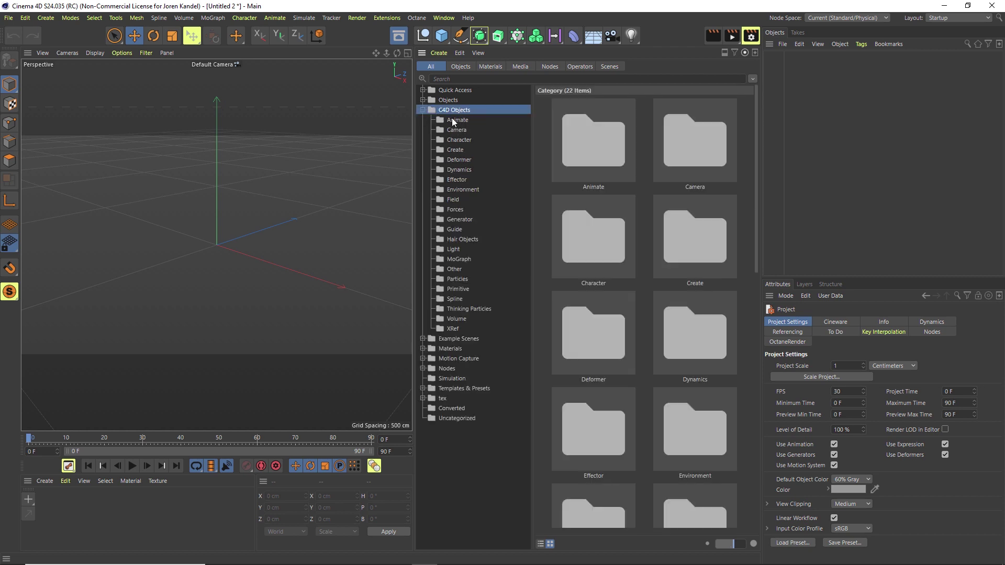
click(454, 121)
click(423, 110)
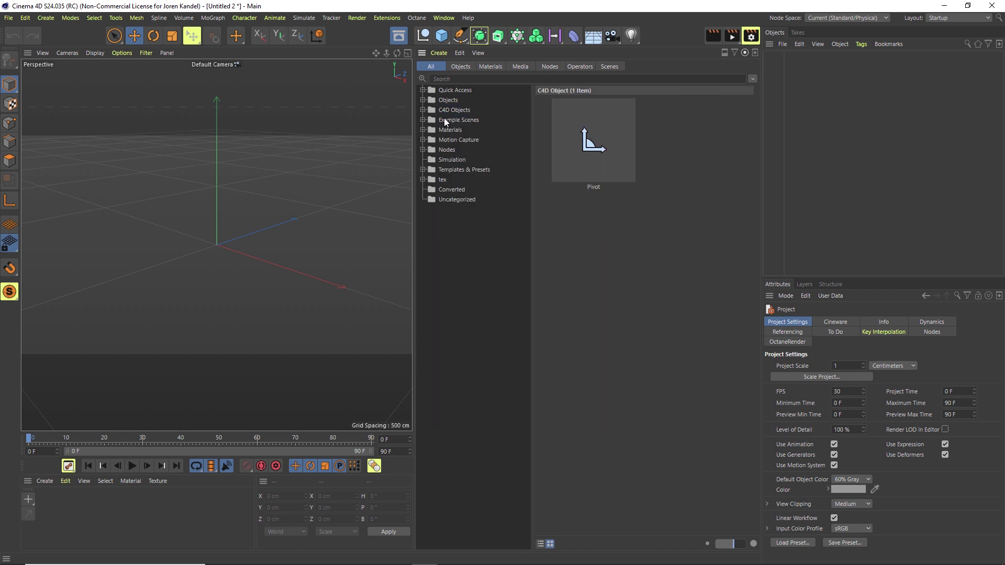
Expand Objects and browse the Appliances, Gambling, Kitchen, Music and Packaging models
click(423, 100)
click(457, 110)
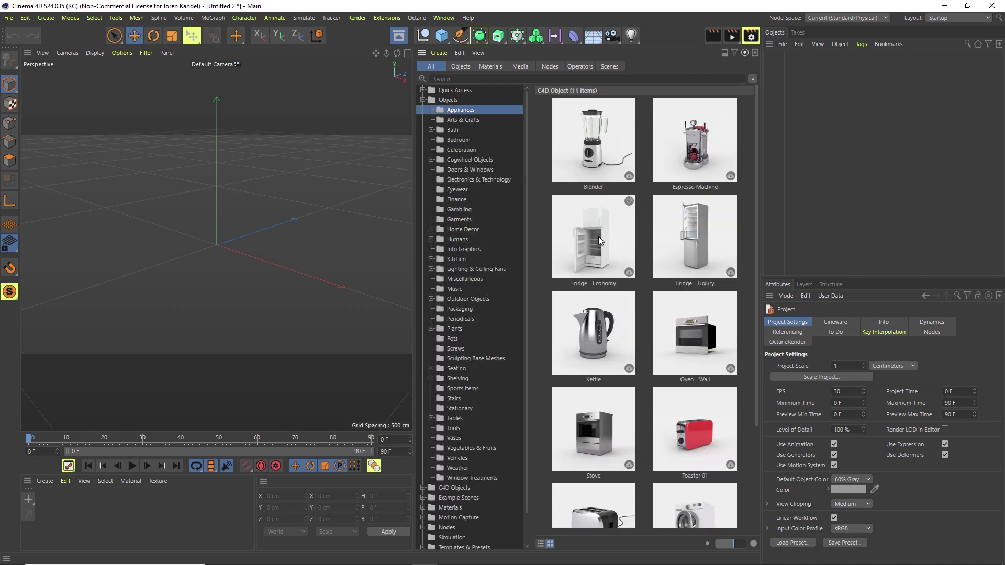
mouse_move(754, 237)
mouse_down()
mouse_move(756, 353)
mouse_move(769, 202)
mouse_move(773, 241)
mouse_up()
scroll(676, 220, down, 2)
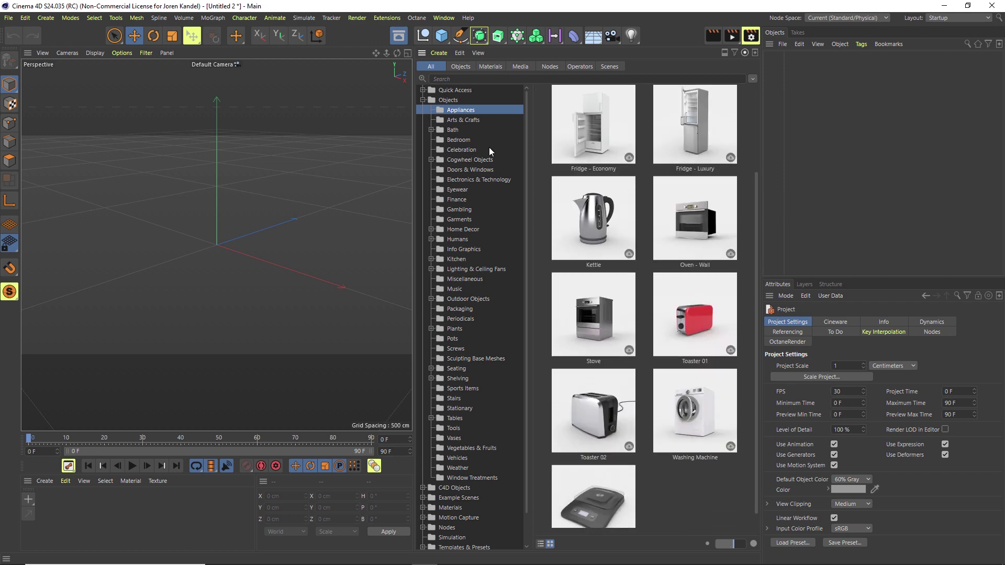
scroll(667, 201, up, 1)
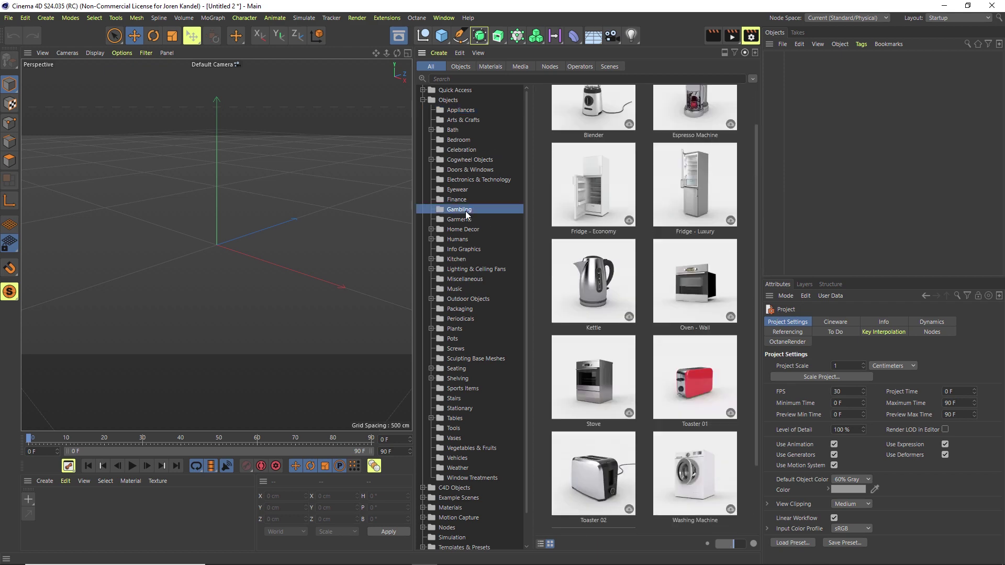
click(461, 210)
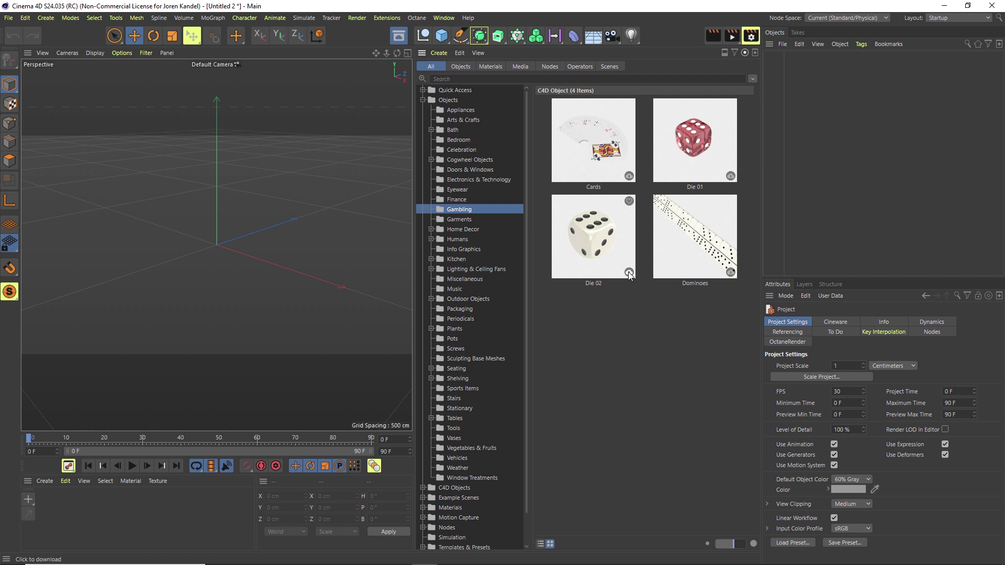
click(454, 260)
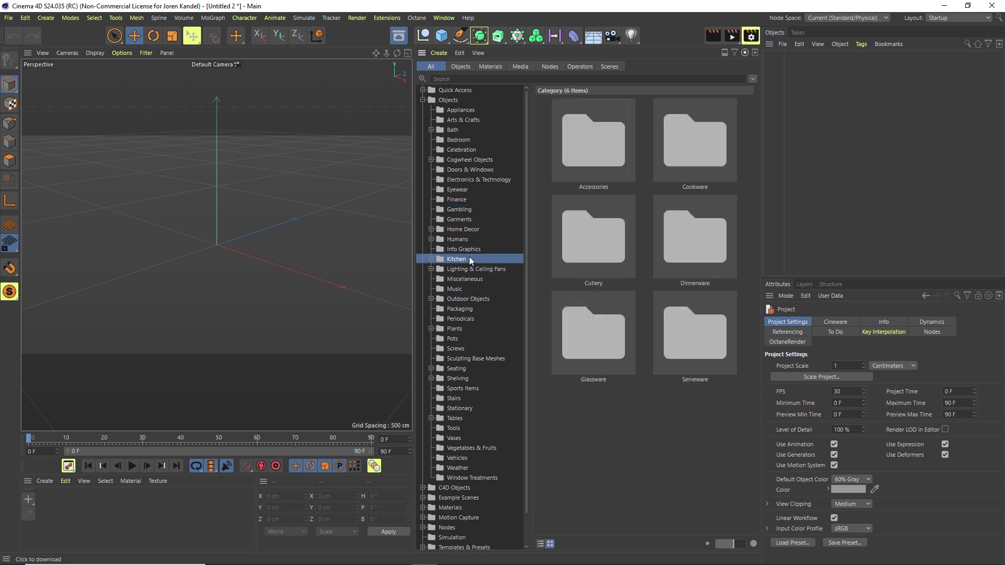
click(457, 250)
click(454, 289)
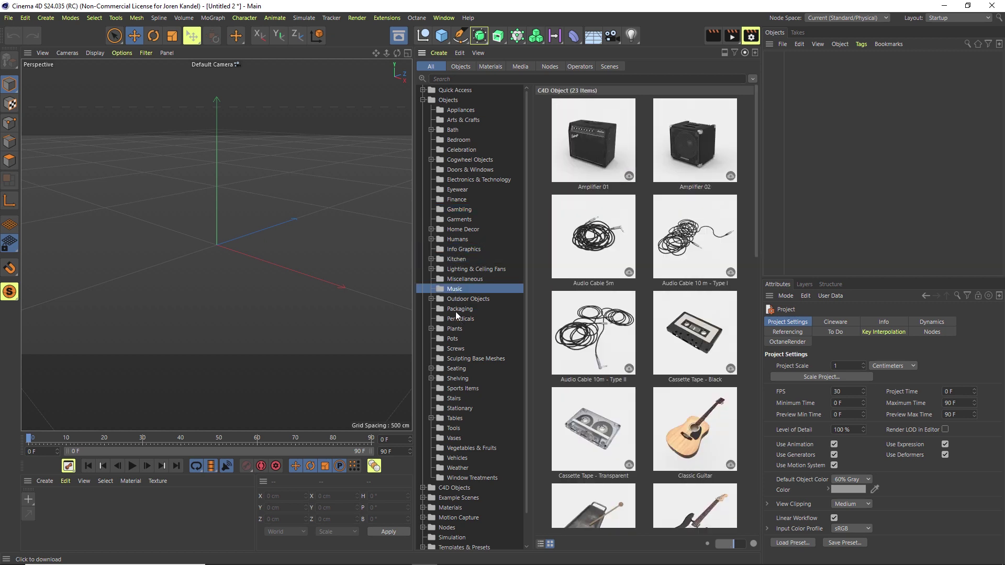
click(459, 309)
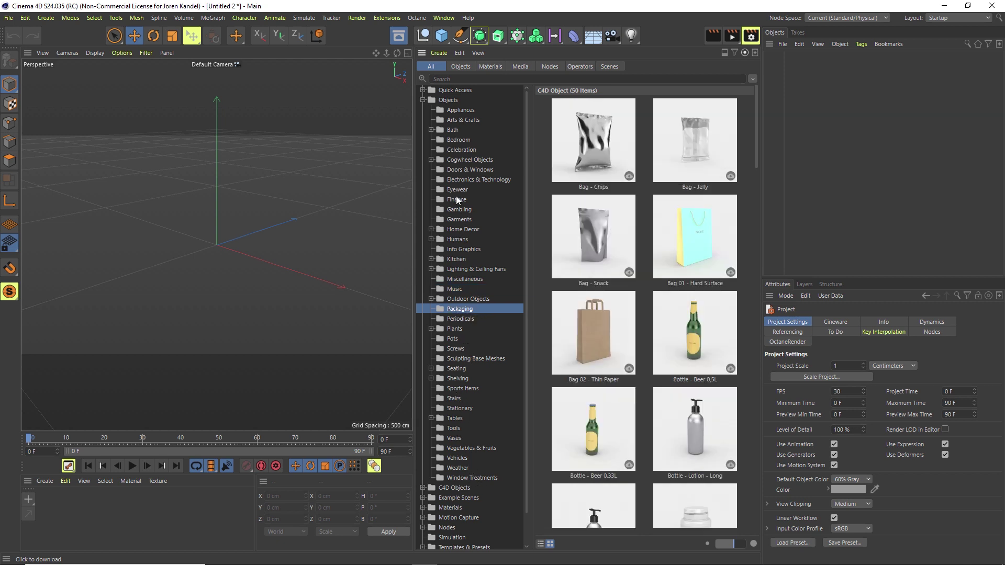
In Electronics & Technology, select the Security Camera, then the Truss Video Board model
click(465, 181)
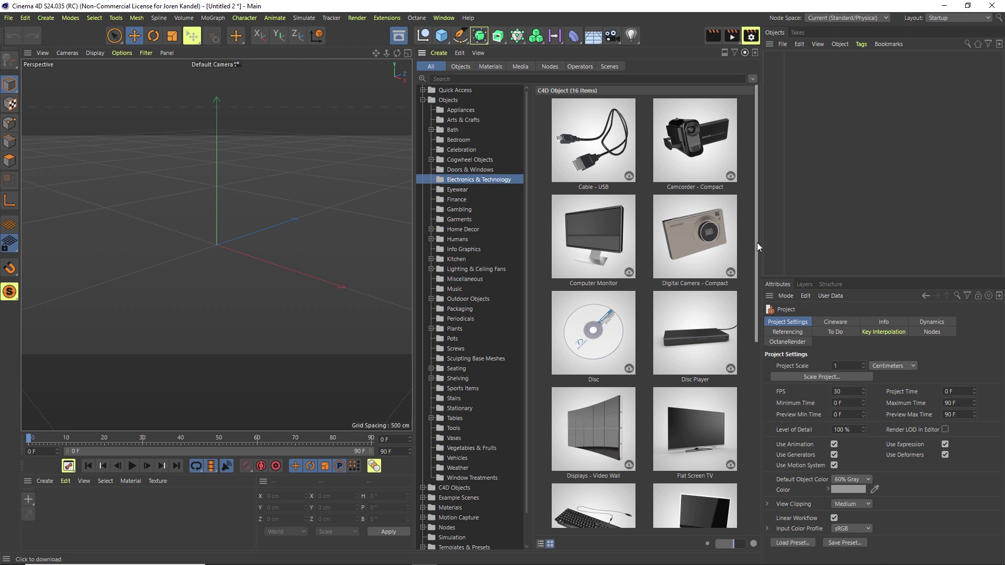
drag(757, 243, 754, 430)
click(600, 378)
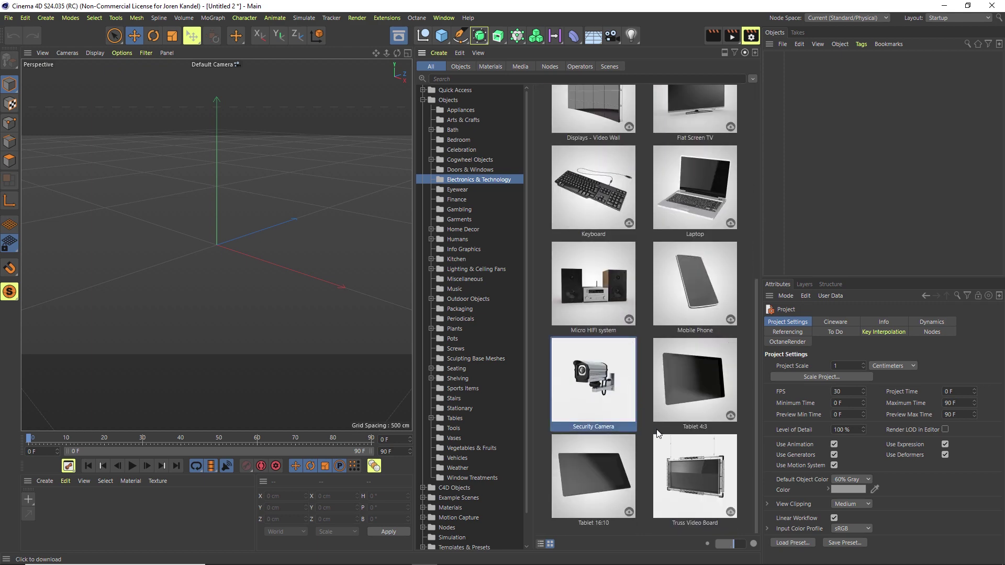
click(699, 485)
Load the Security Camera model into the scene and frame it in the viewport
double_click(628, 416)
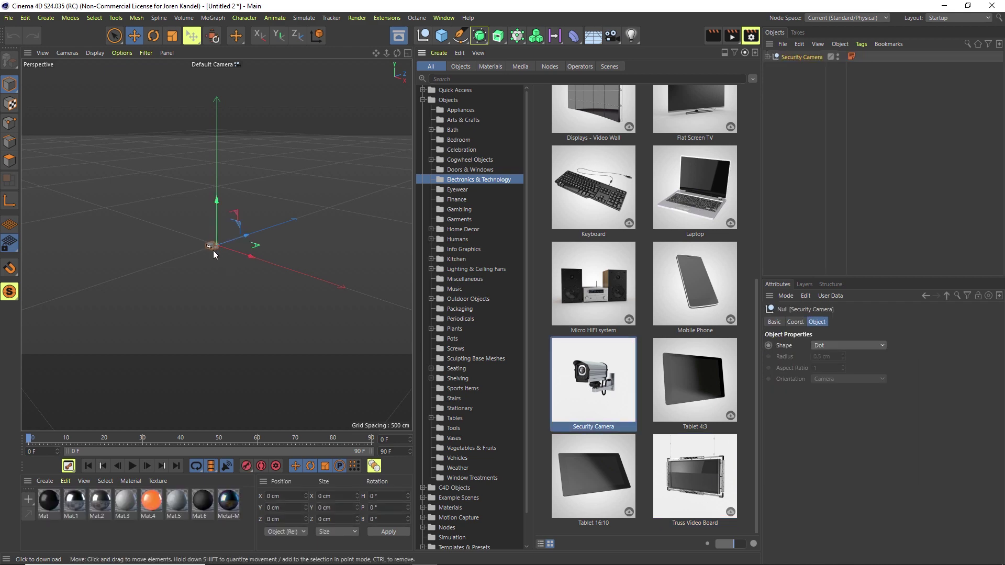
key(h)
alt+drag(241, 213, 256, 207)
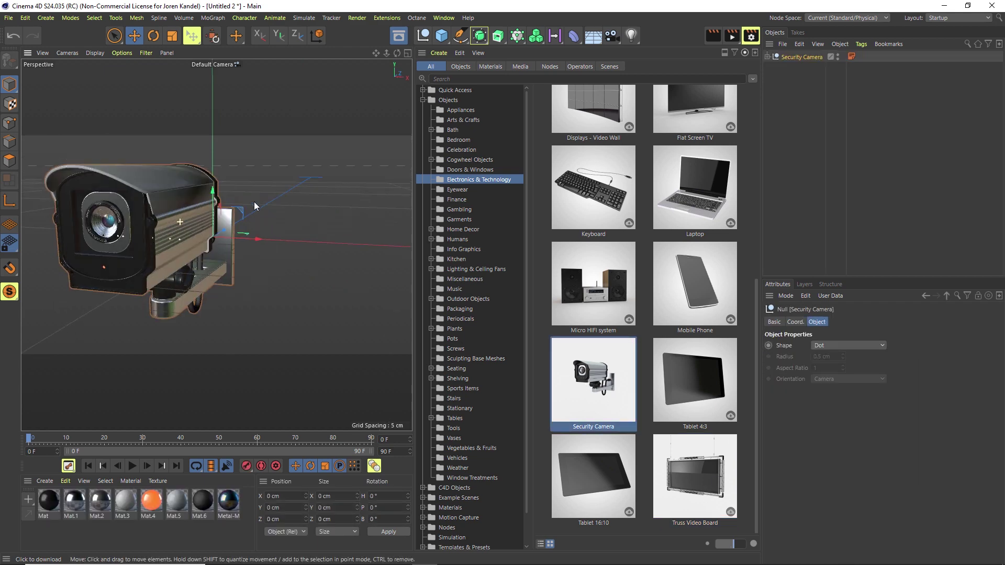
Check the Annotation tag's product website address, then start a new empty document
click(852, 56)
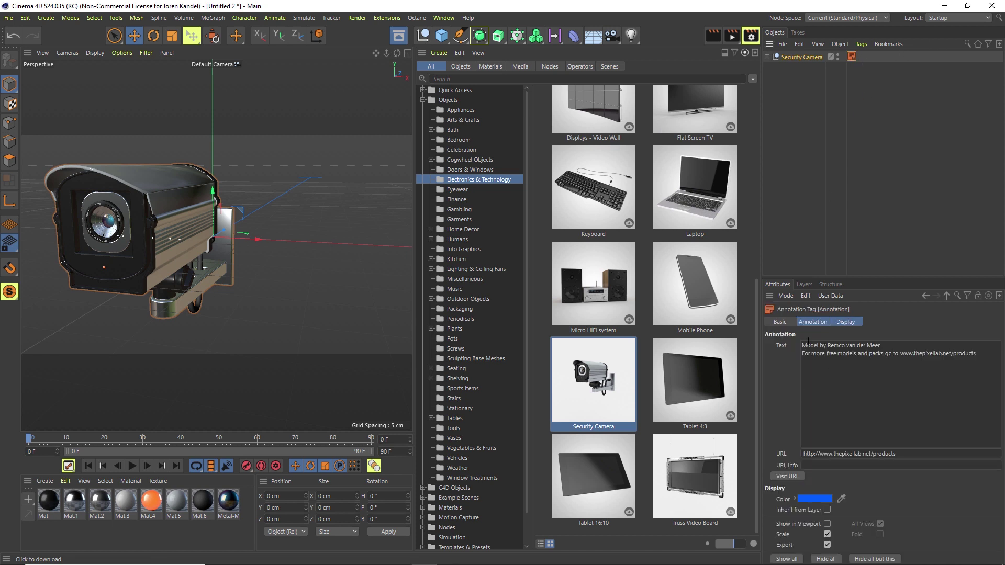
double_click(914, 355)
mouse_move(394, 63)
alt+mouse_down()
mouse_move(430, 67)
mouse_move(398, 71)
alt+mouse_up()
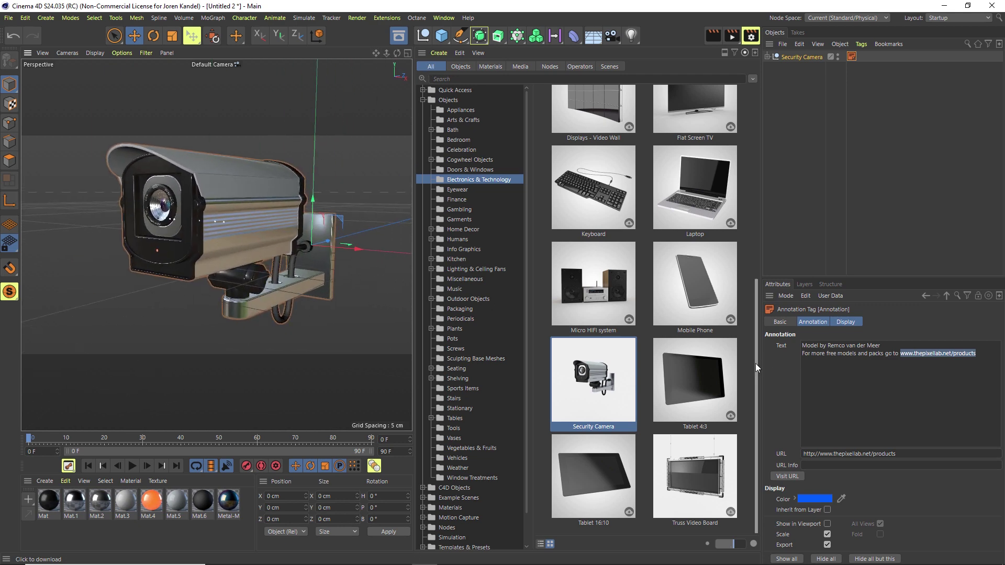
drag(756, 362, 760, 280)
key(ctrl+n)
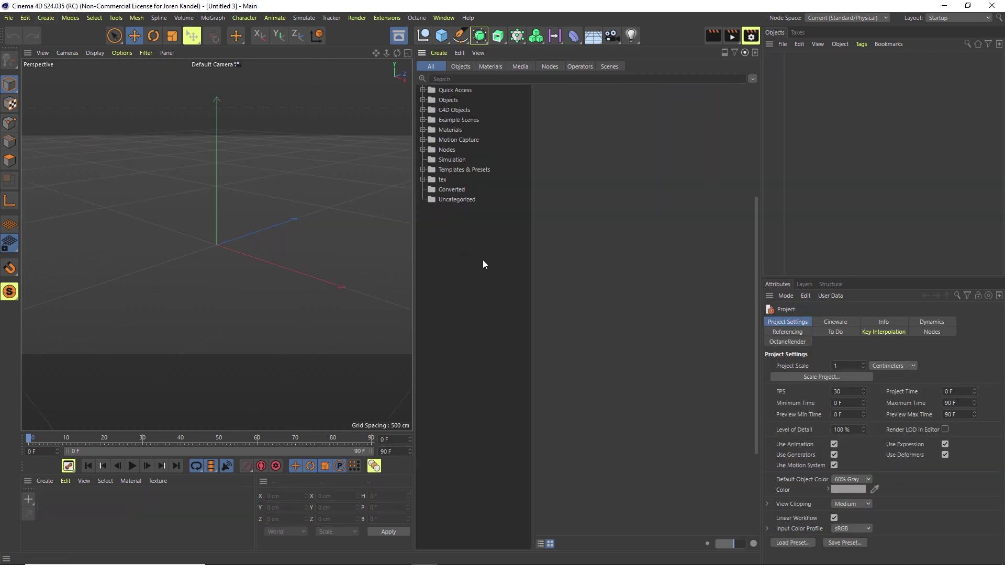
Open the legacy Content Browser from the list of panels and managers
click(444, 18)
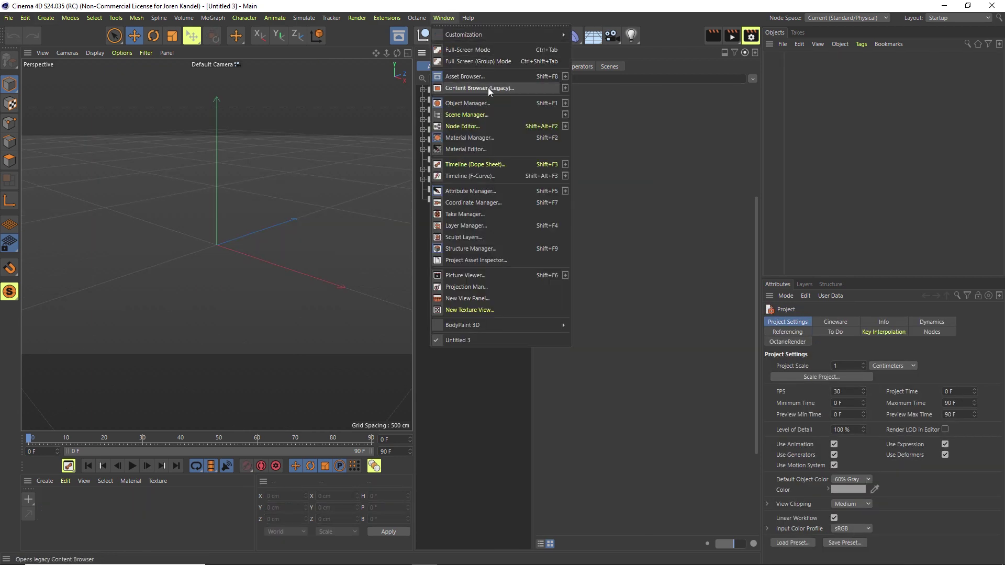
click(446, 19)
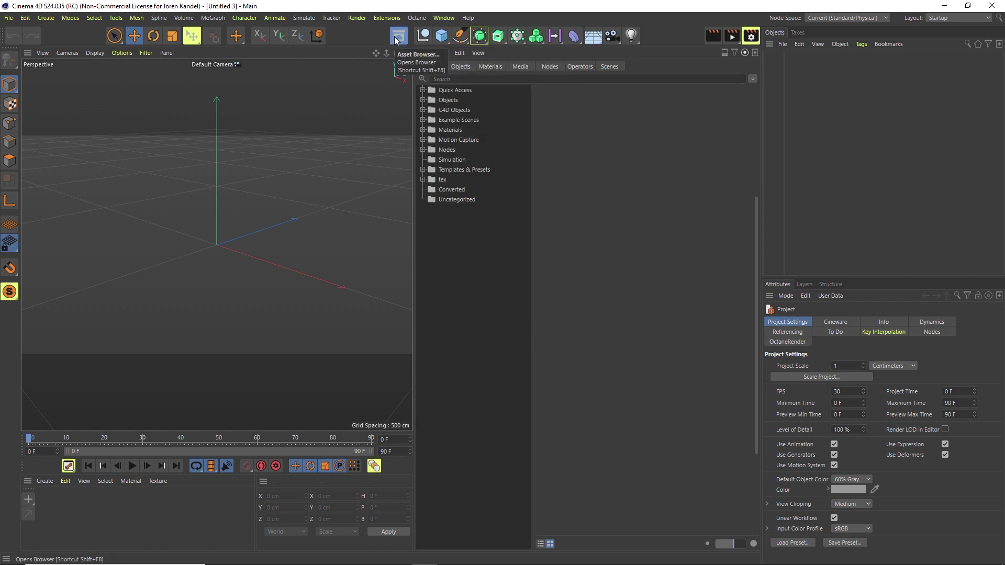
click(446, 19)
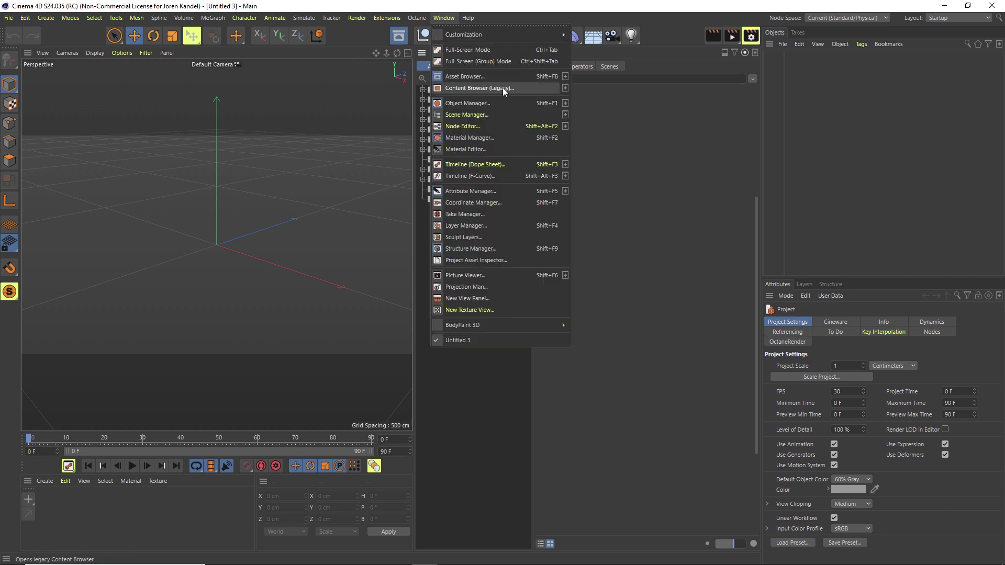
click(473, 88)
Move and enlarge the Content Browser, collapsing the RK_Octane_Texture_Pack_v4 library
drag(576, 80, 142, 40)
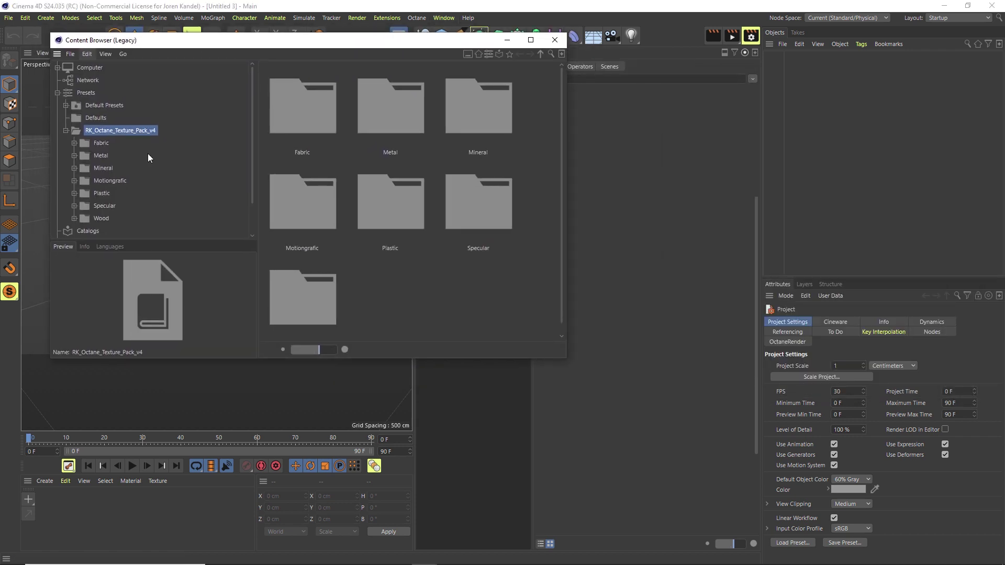
scroll(253, 140, down, 1)
scroll(252, 119, up, 1)
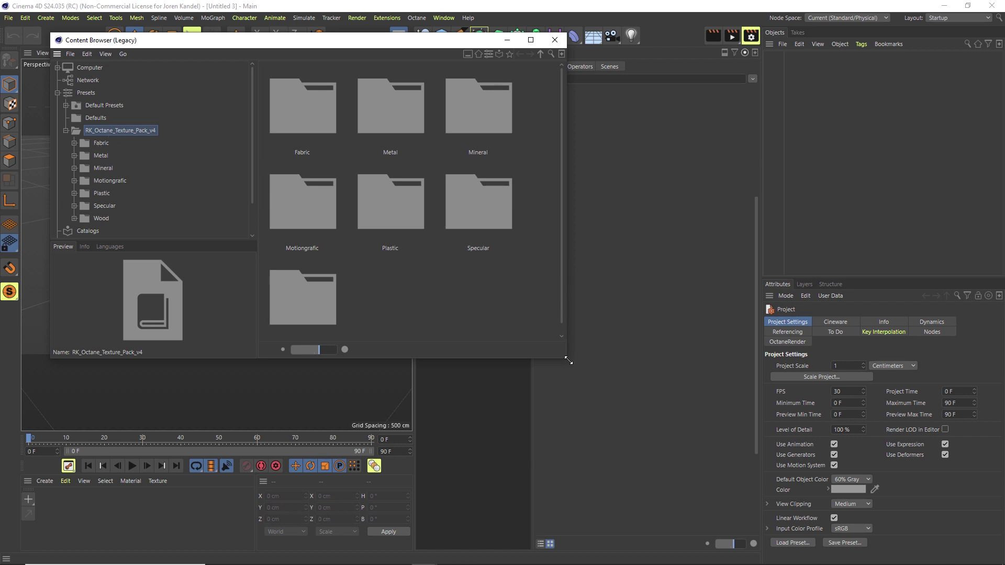
drag(569, 361, 820, 435)
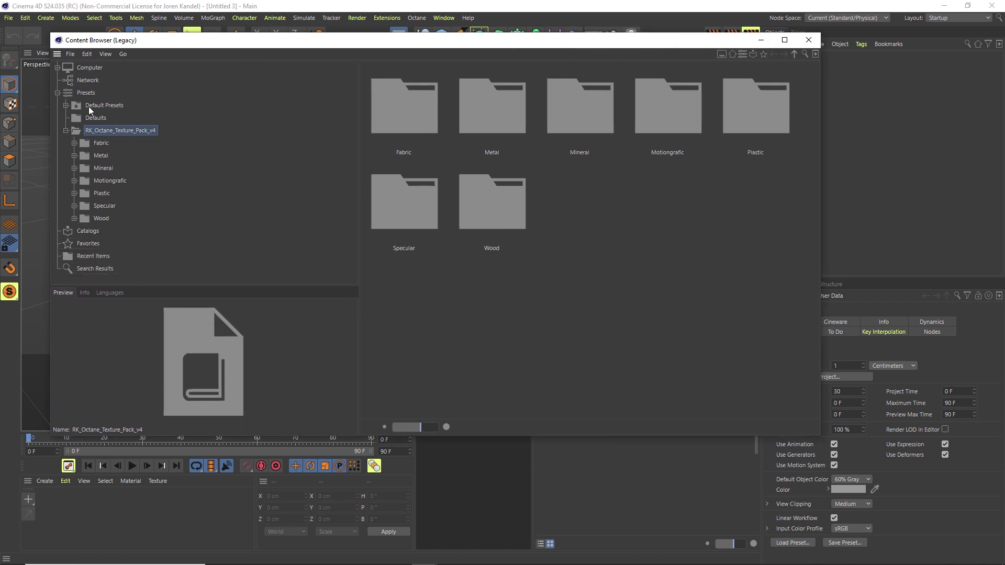
click(65, 130)
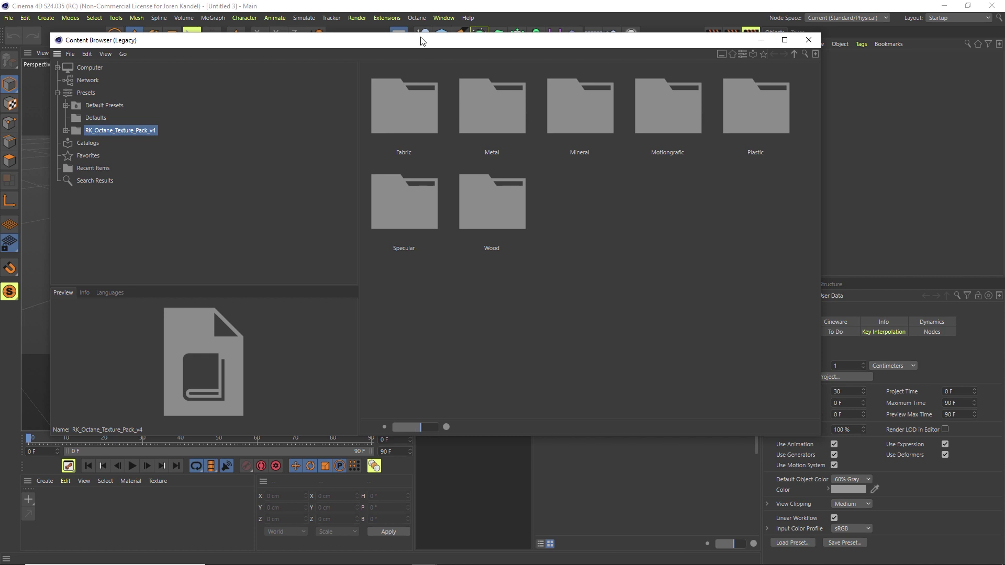
Shift the Content Browser to uncover the timeline and open Edit > Preferences
drag(396, 40, 399, 99)
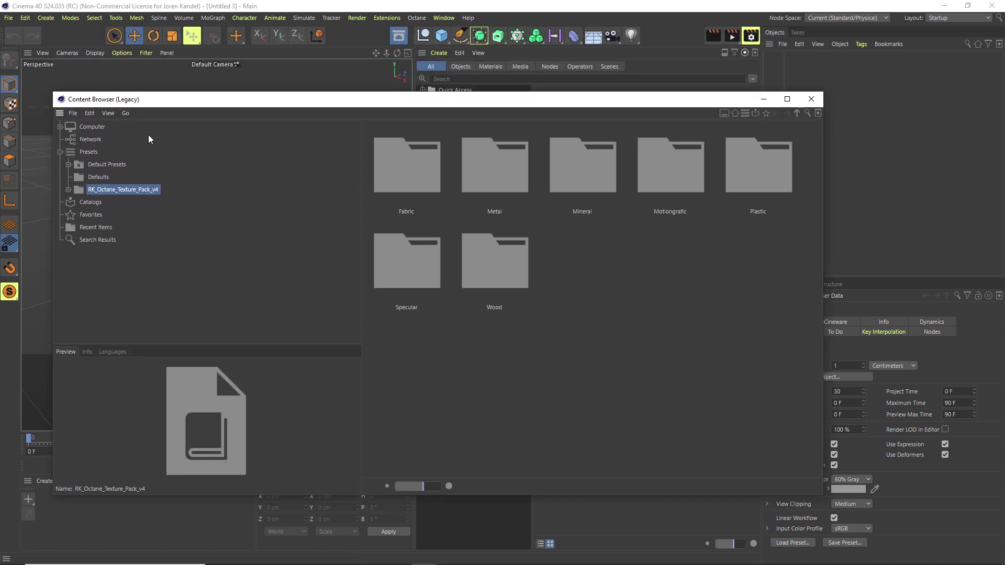
drag(123, 100, 130, 53)
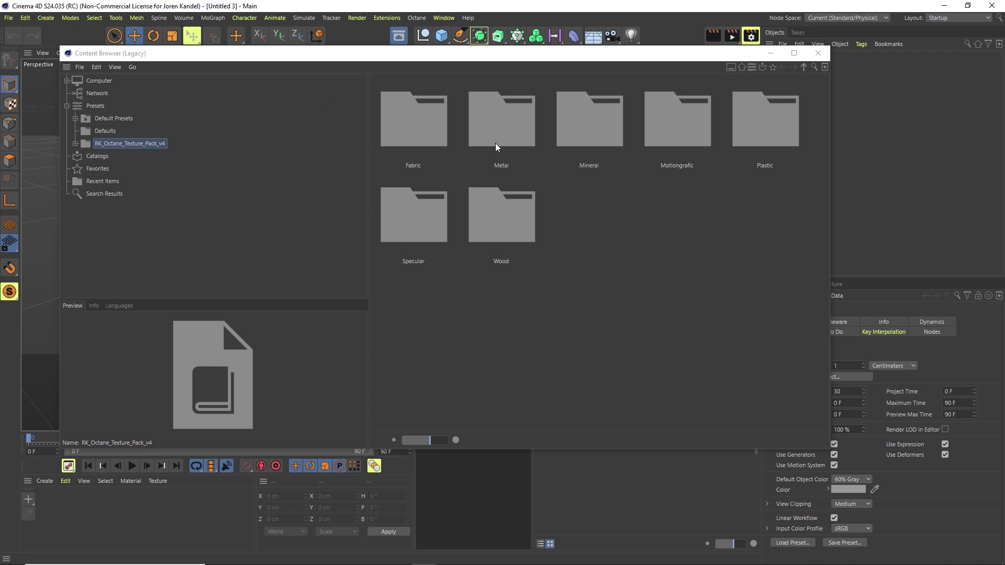
click(24, 18)
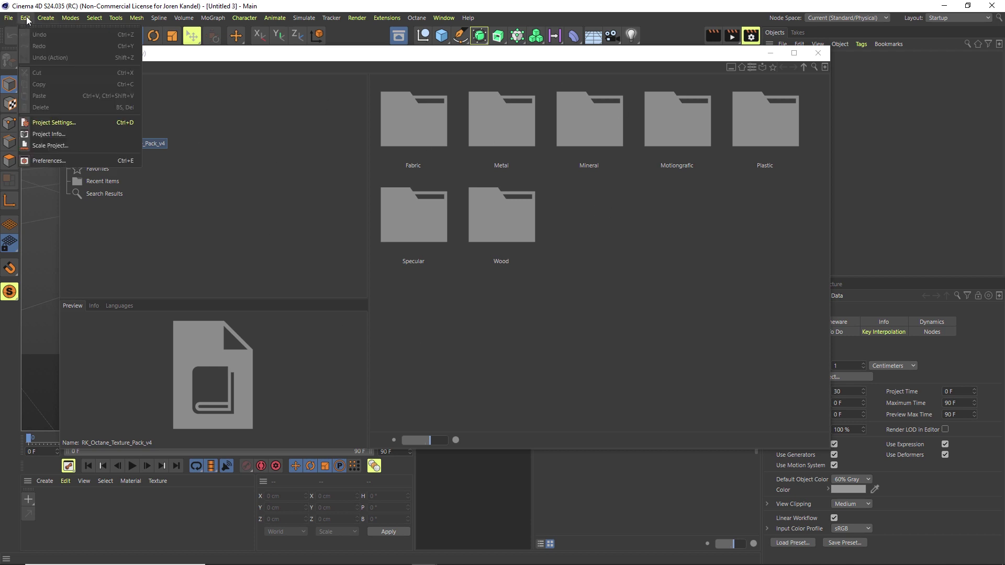
click(47, 161)
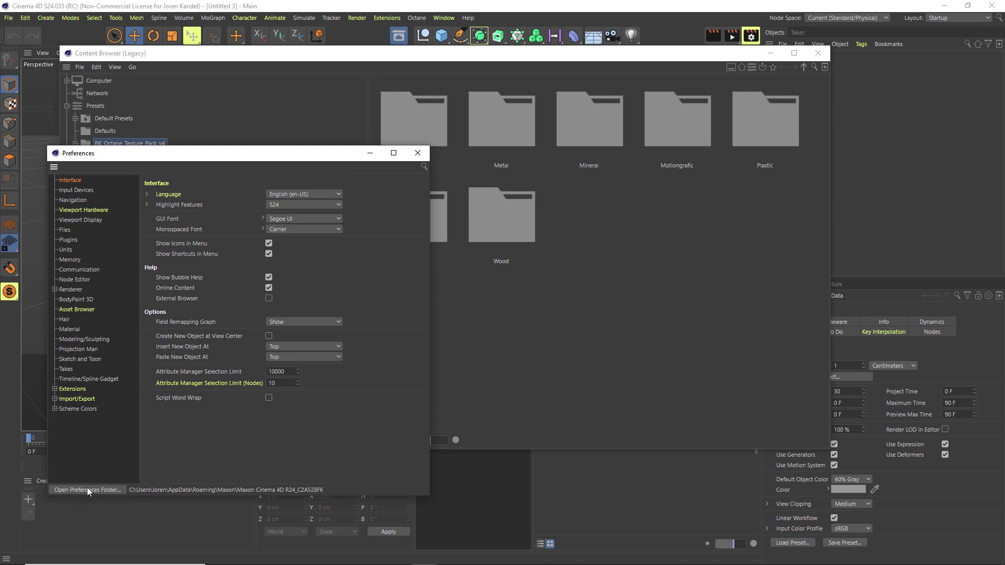
In the preferences folder, check rk_octane_texture_packv4 under library > browser, then close Explorer
click(78, 489)
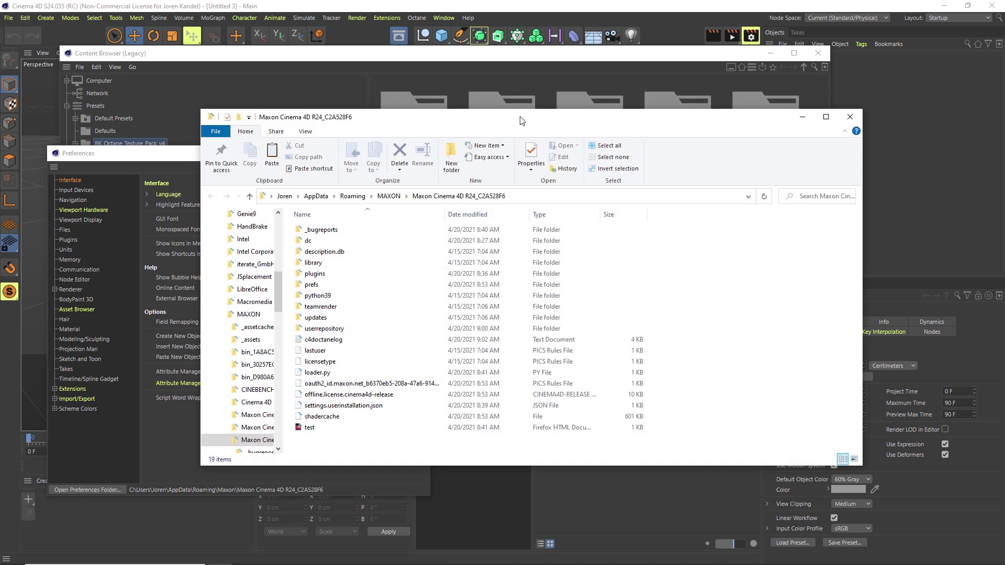
drag(500, 124, 497, 93)
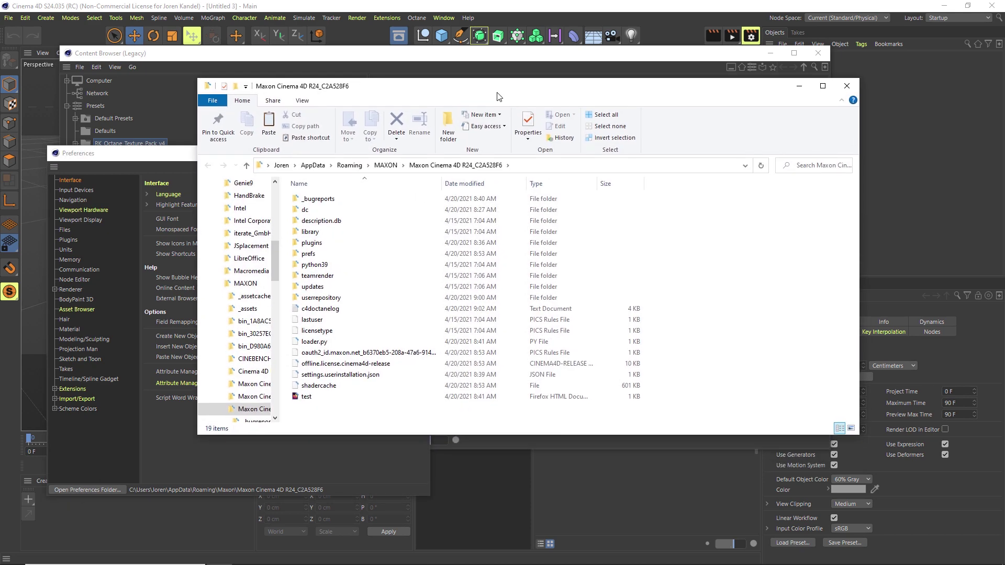
click(314, 234)
double_click(315, 234)
double_click(312, 199)
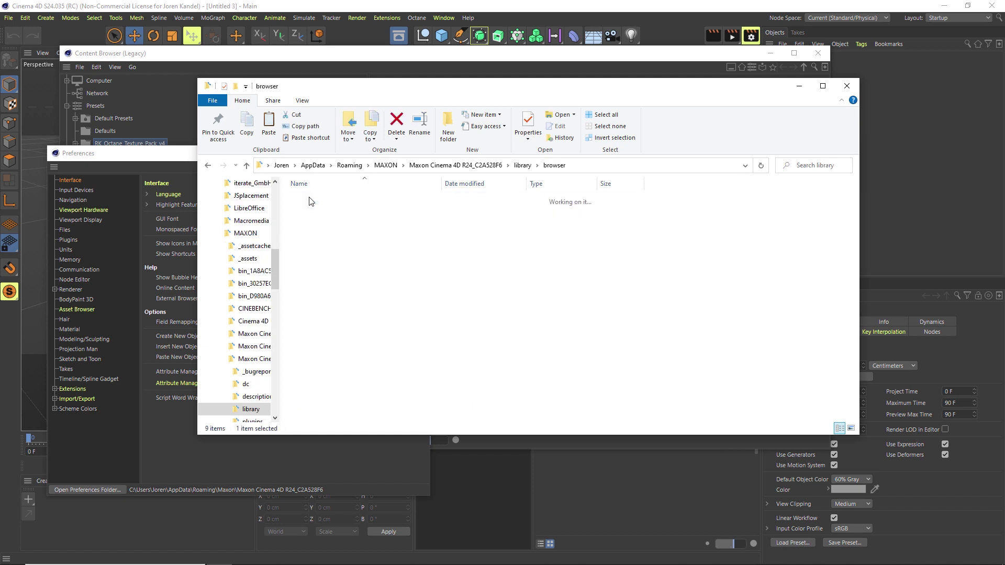
click(346, 211)
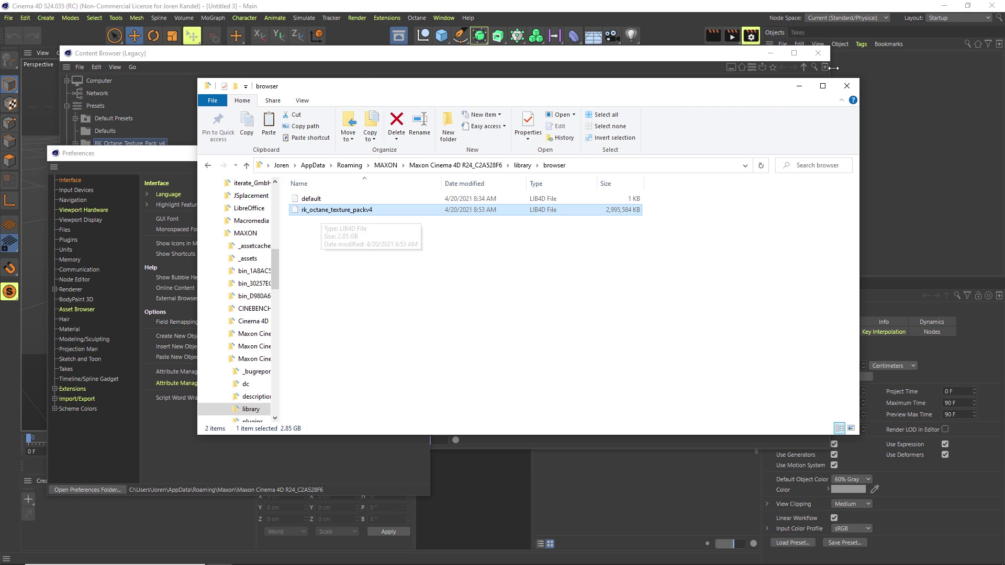
click(847, 86)
Close Preferences and select the RK_Octane_Texture_Pack_v4 library in the Content Browser
click(421, 153)
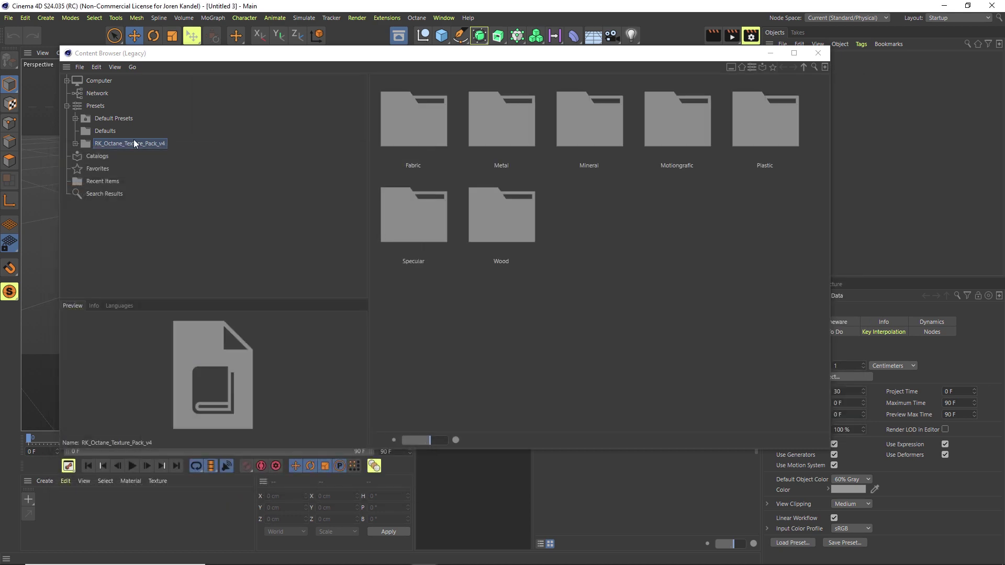
click(117, 143)
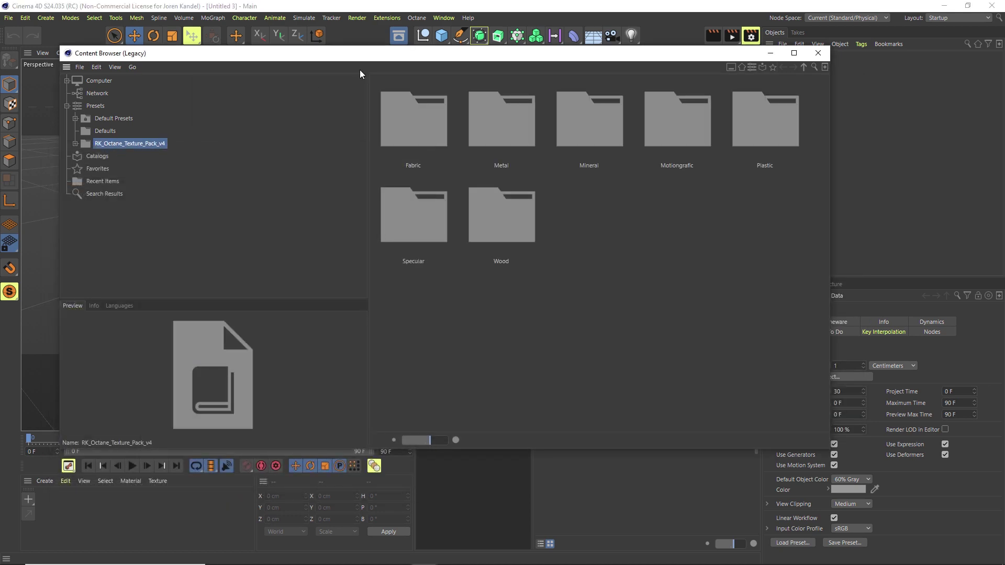
drag(359, 53, 377, 77)
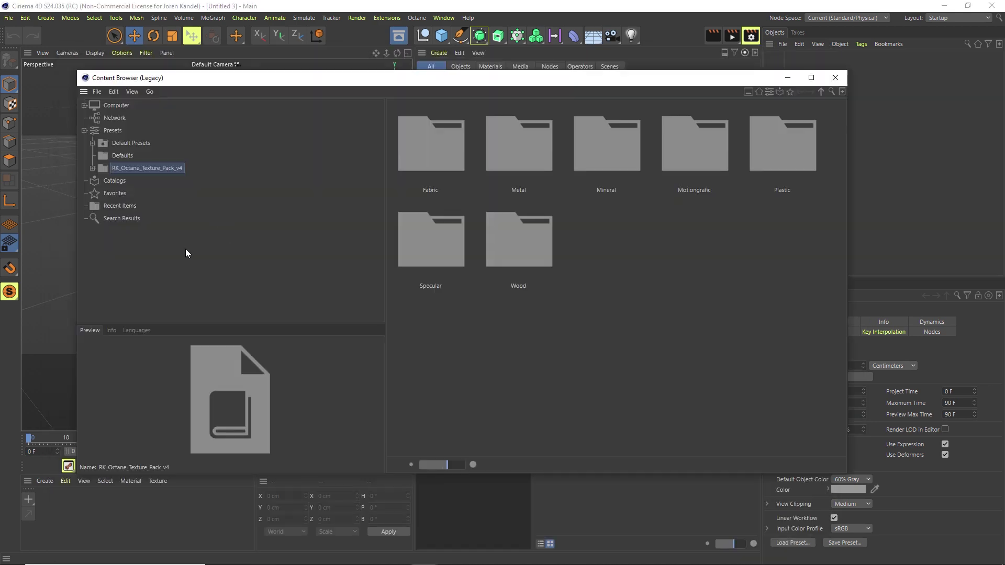
Convert the pack to assets in the Preferences database, dismiss the success message, close the Content Browser
right_click(141, 167)
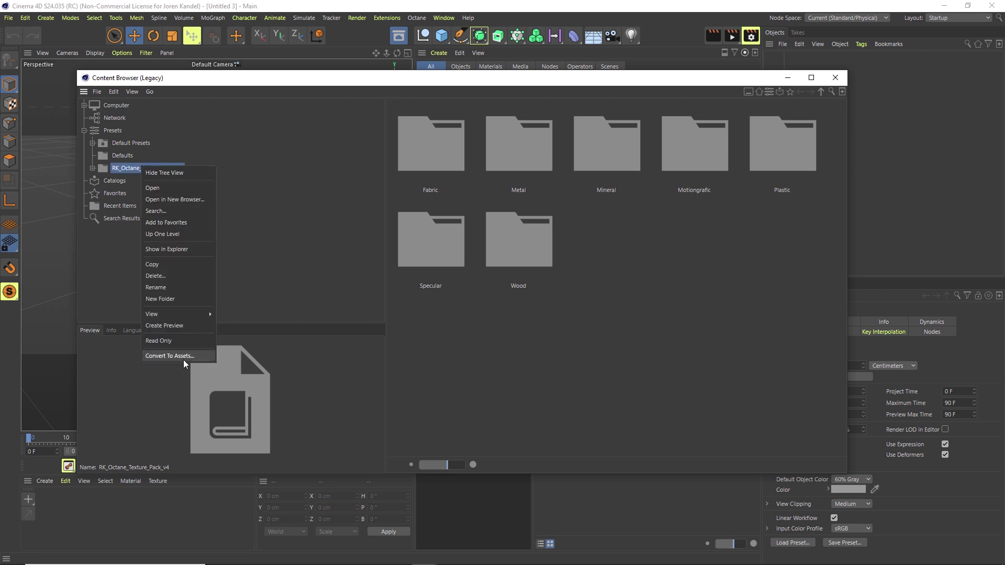
click(170, 356)
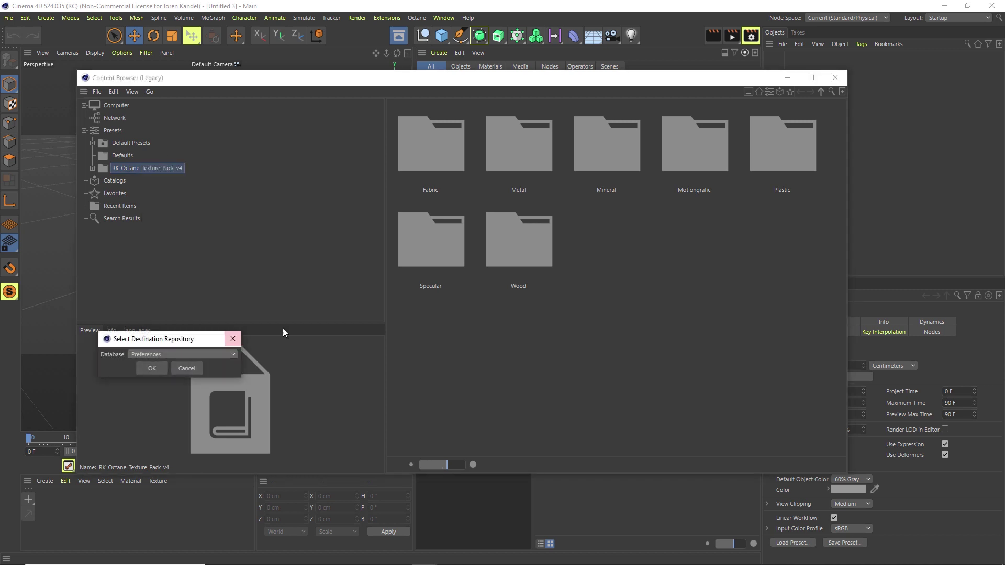
drag(179, 336, 392, 195)
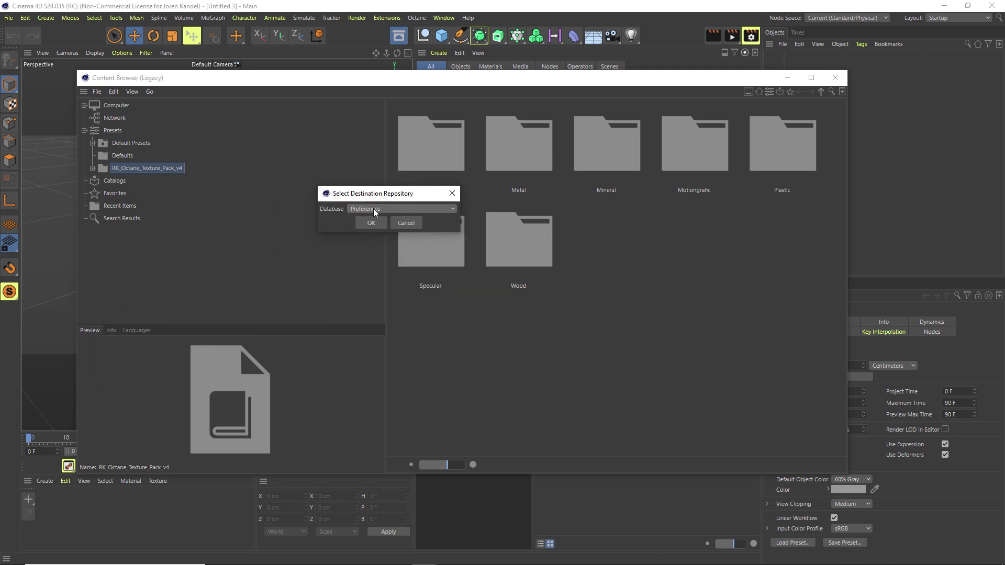
click(369, 209)
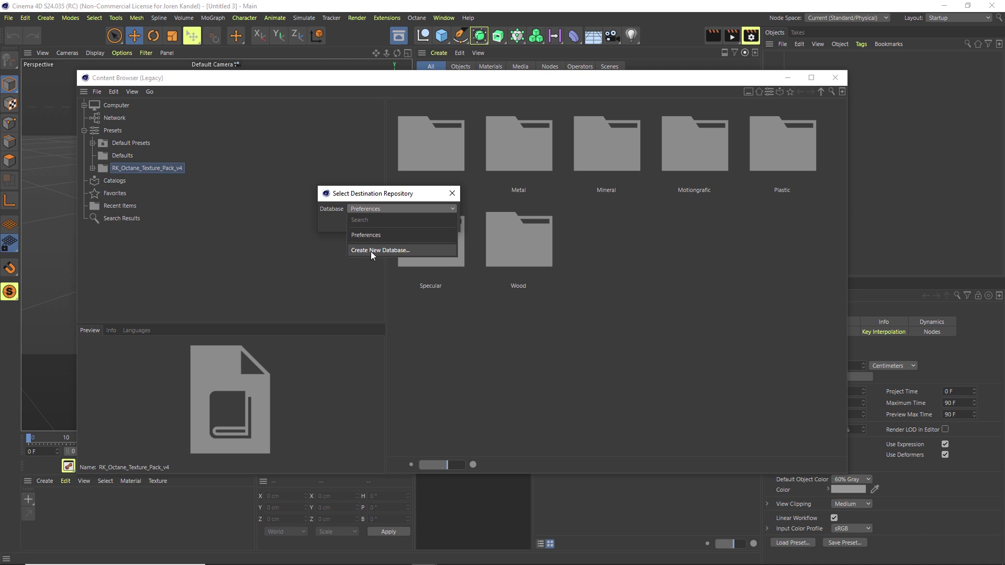
click(397, 235)
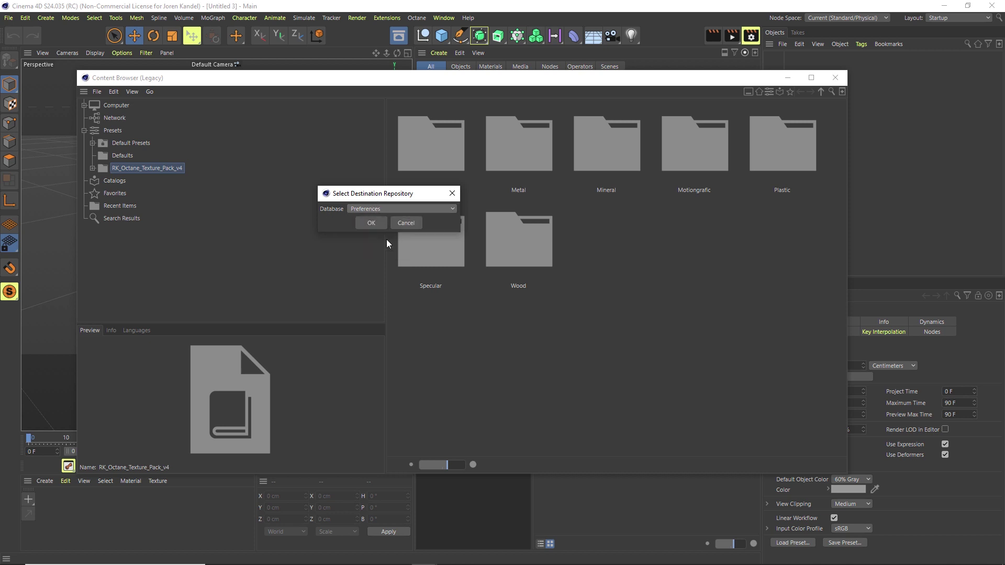
click(369, 223)
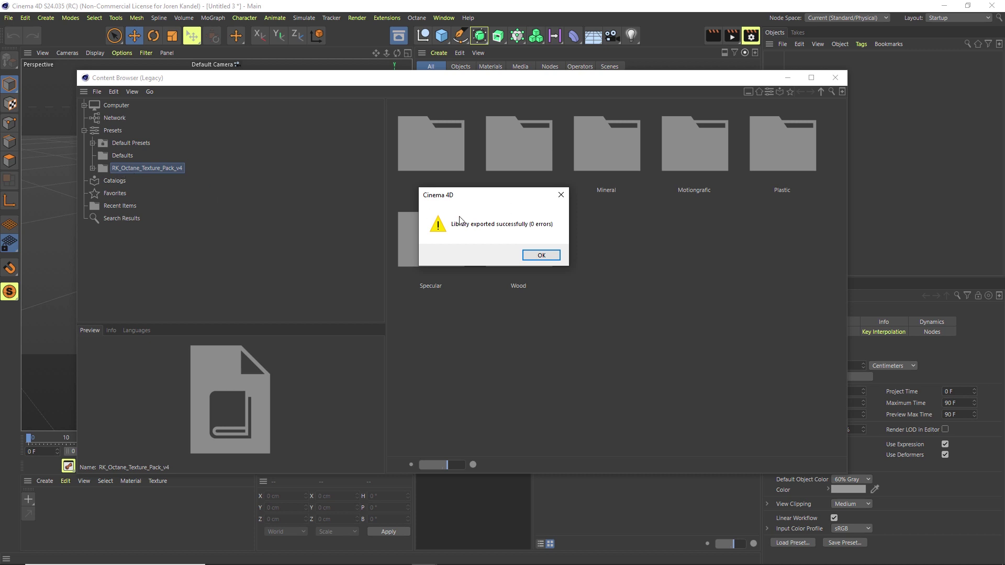
click(541, 255)
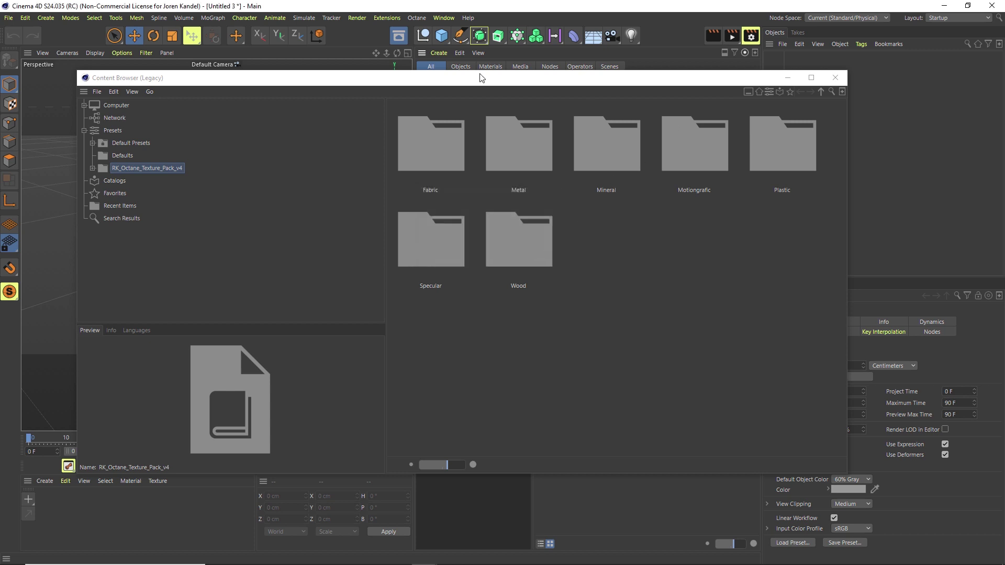
key(shift+F8)
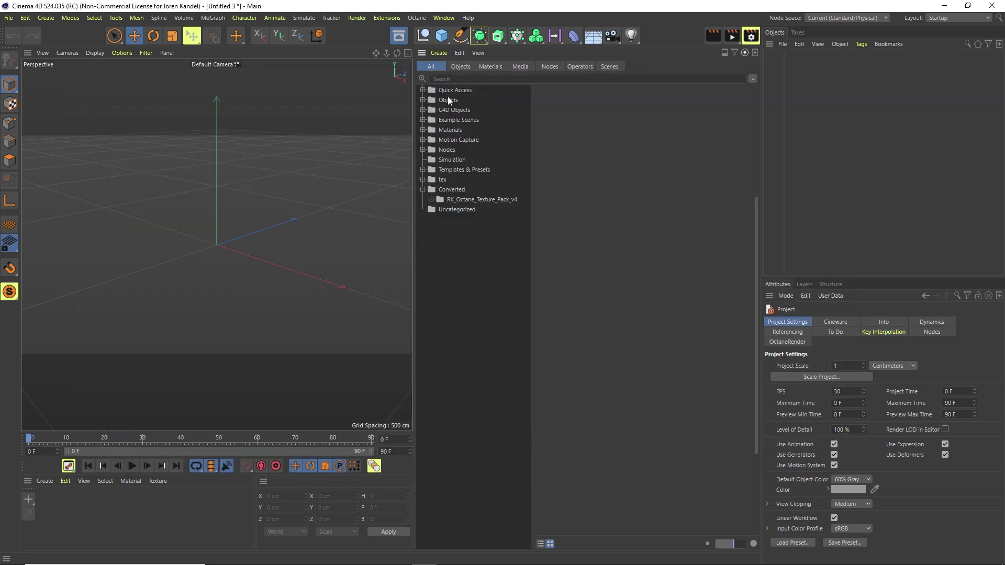
Inspect the converted RK_Octane_Texture_Pack_v4 folder and its seven material subfolders under Converted
click(451, 190)
click(596, 181)
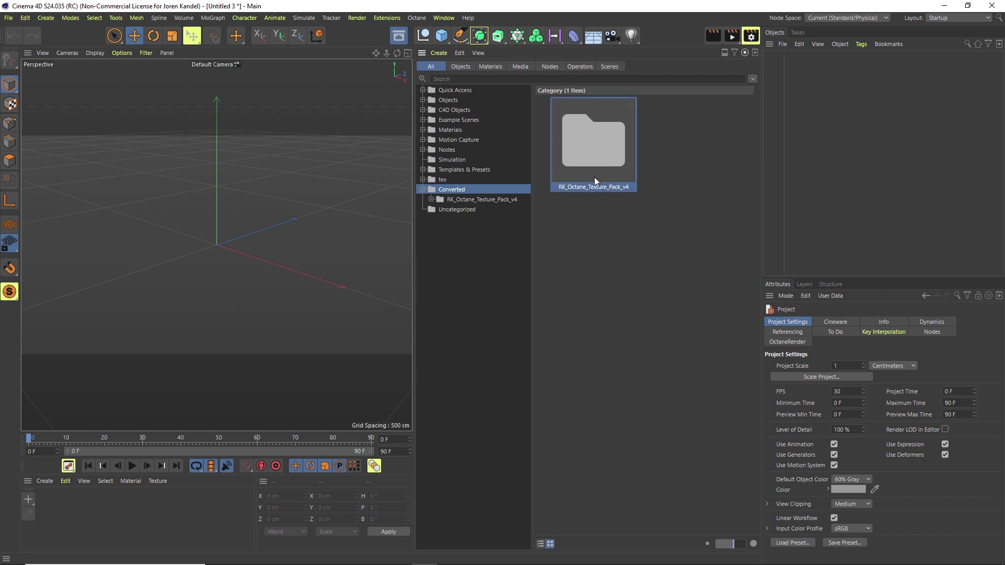
click(459, 199)
click(473, 231)
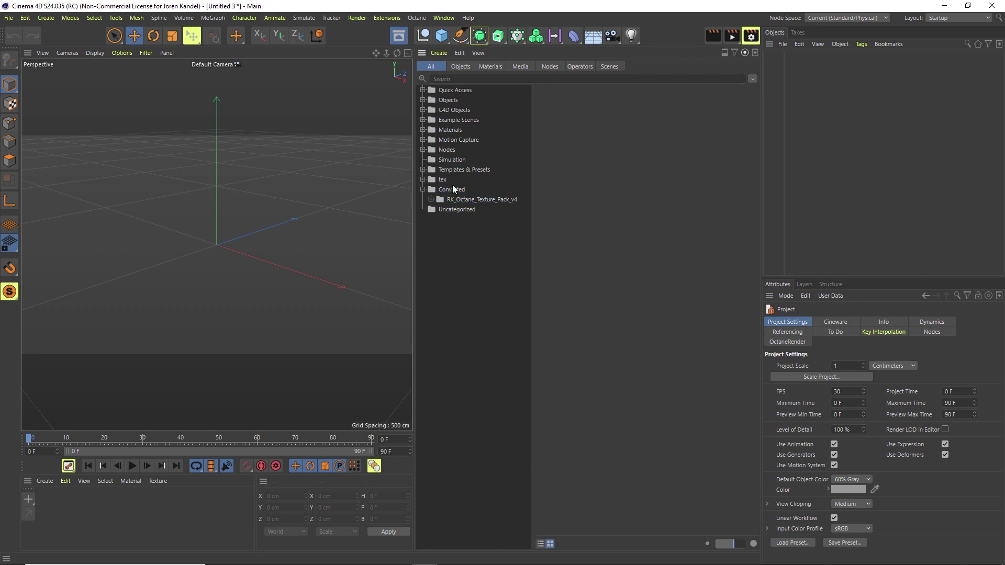
right_click(442, 243)
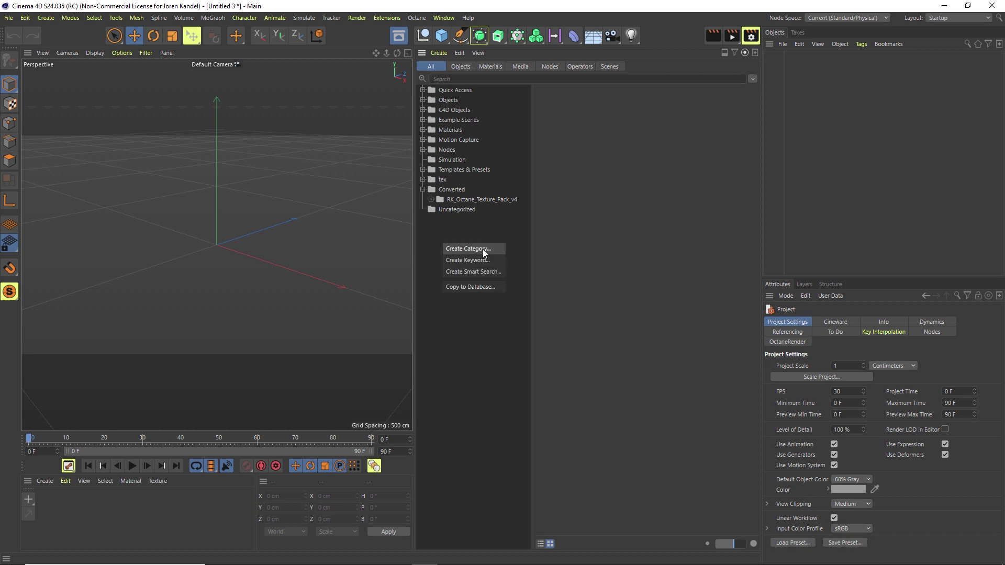
Create the category 'The Pixel Lab', drag RK_Octane_Texture_Pack_v4 into it, and view its contents
click(482, 249)
text(The Pixe)
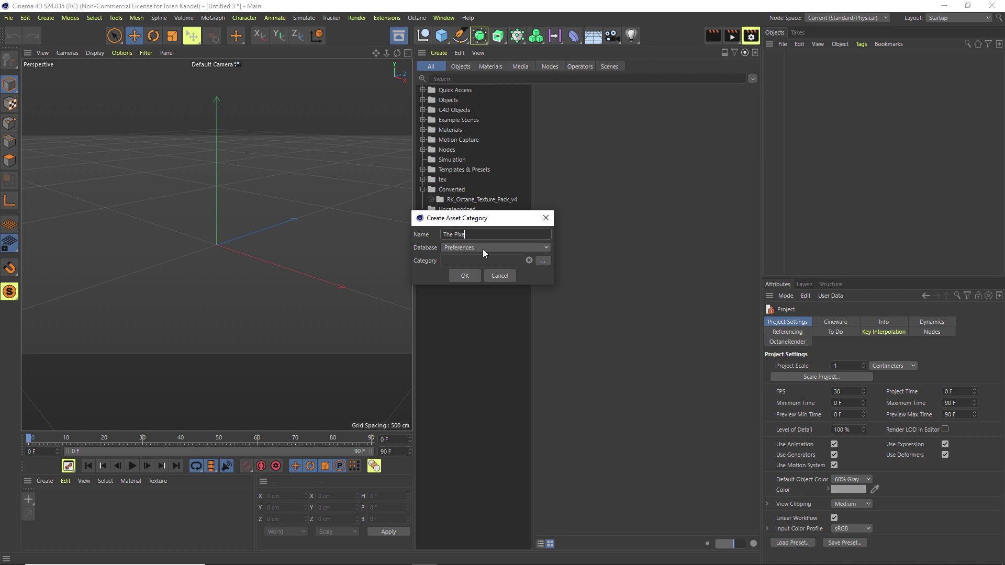
text(l Lab)
click(467, 272)
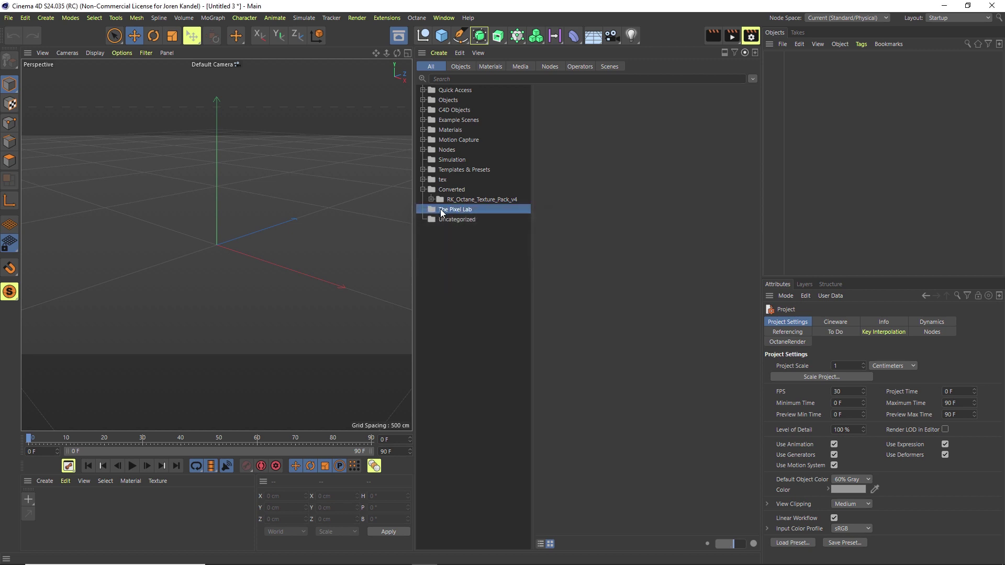
mouse_move(461, 200)
mouse_down()
mouse_move(448, 209)
mouse_move(472, 207)
mouse_up()
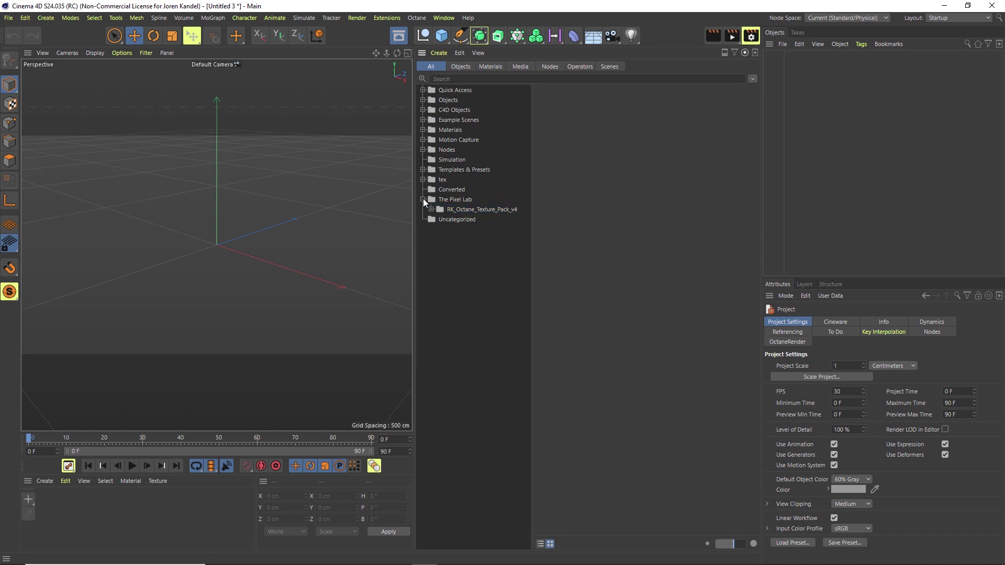
click(423, 199)
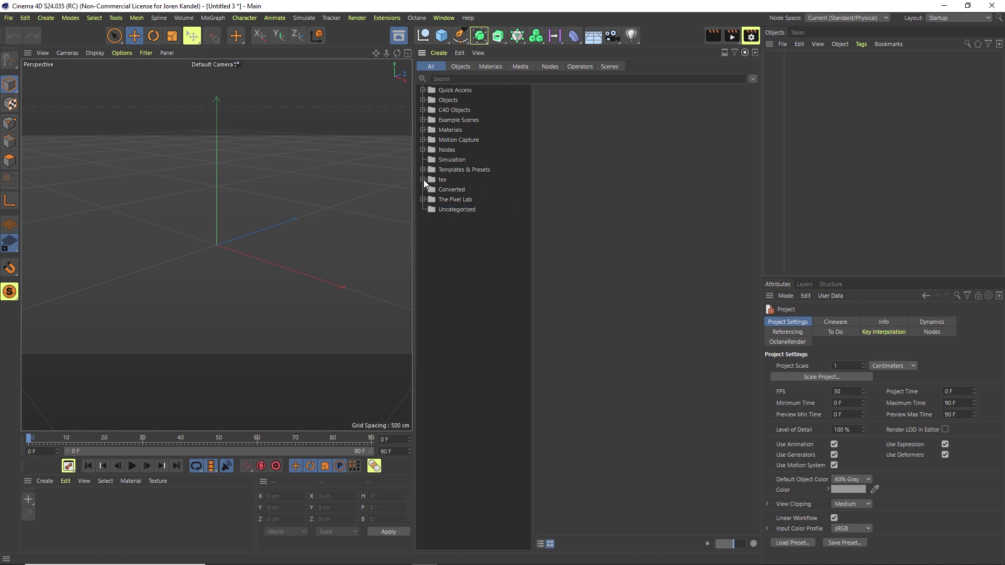
click(453, 199)
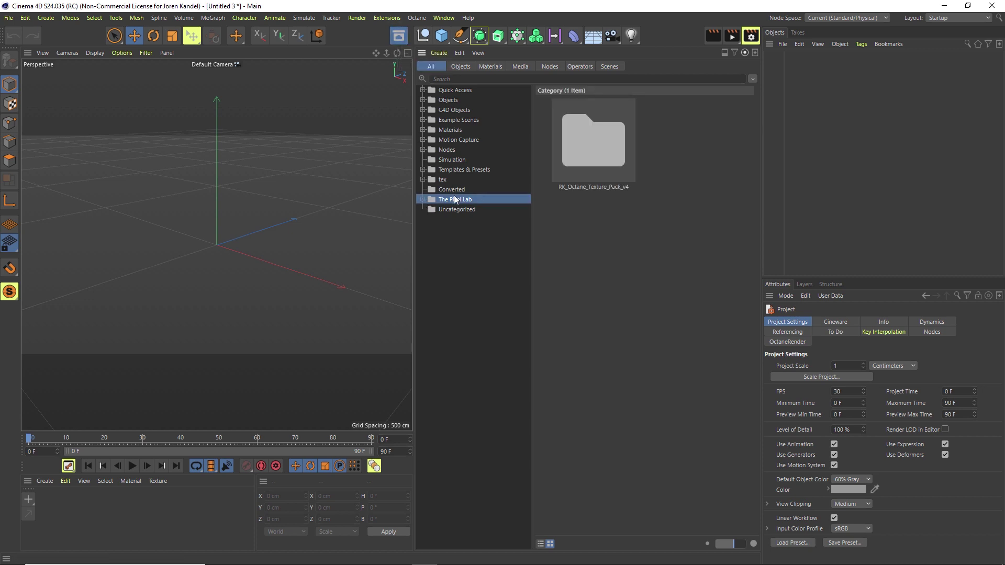
click(422, 200)
click(431, 210)
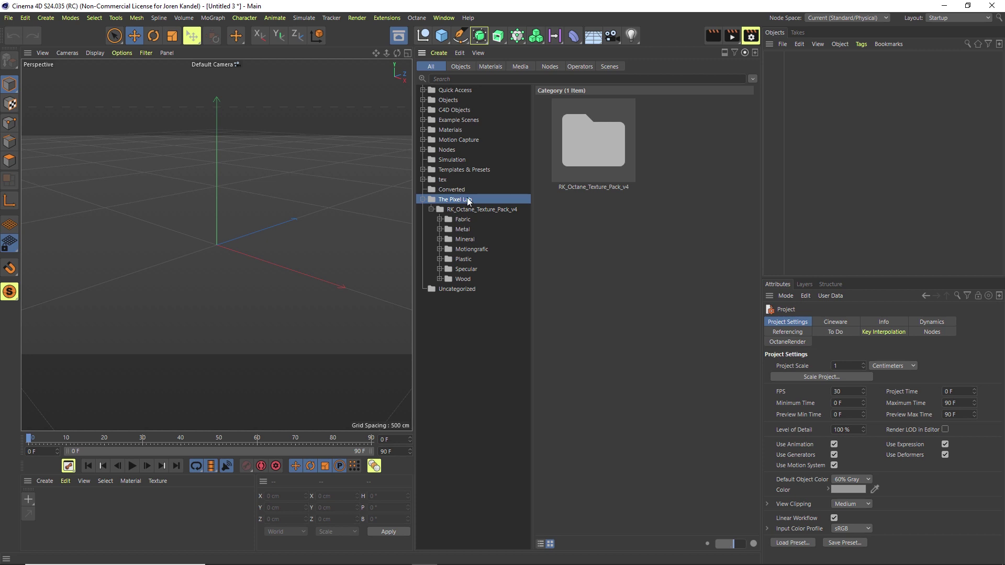
click(423, 200)
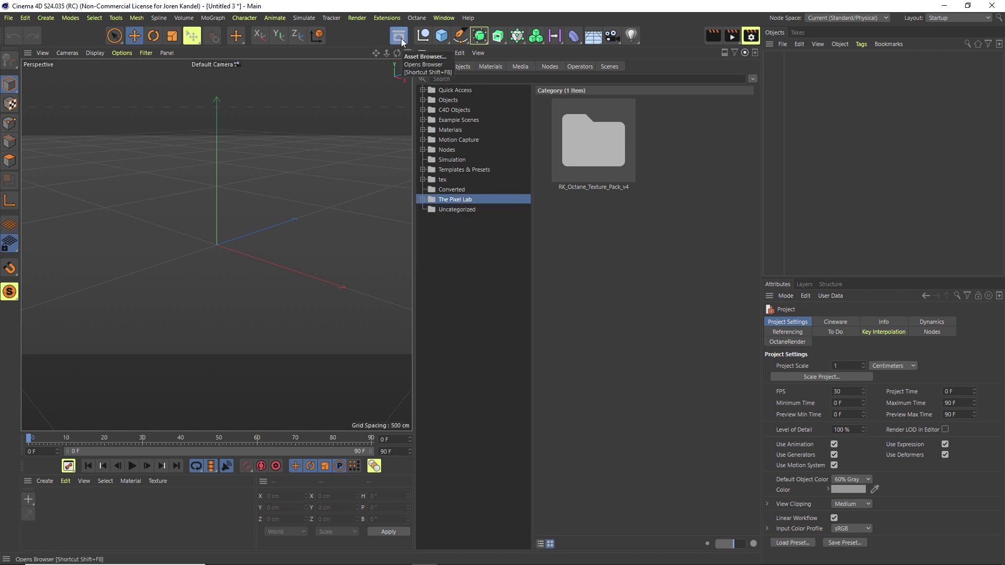